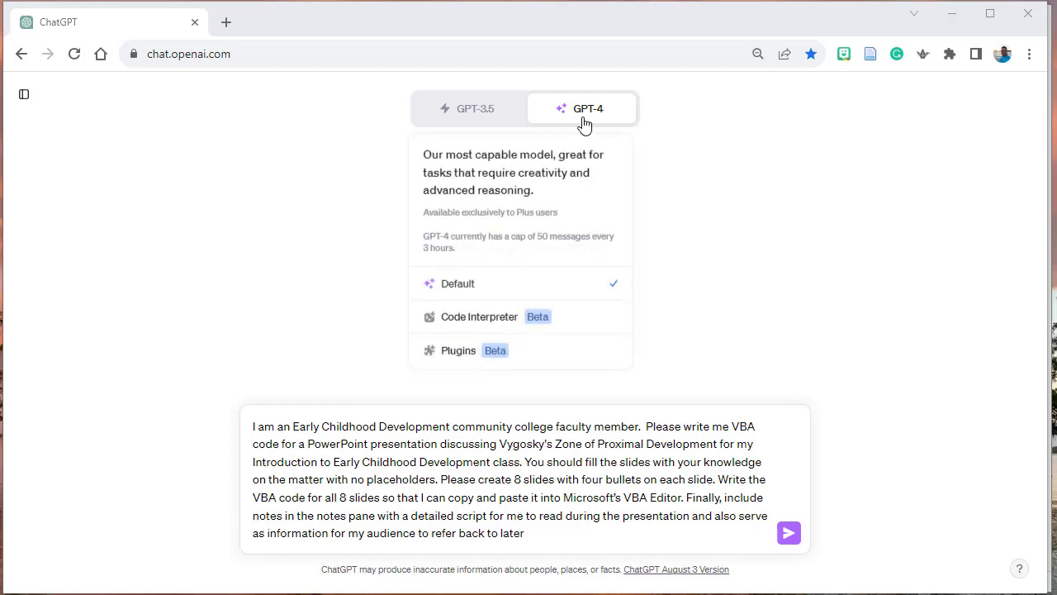
- Submit the prompt requesting VBA code for an eight-slide Zone of Proximal Development presentation and review the generated code through to its end
left_click(791, 536)
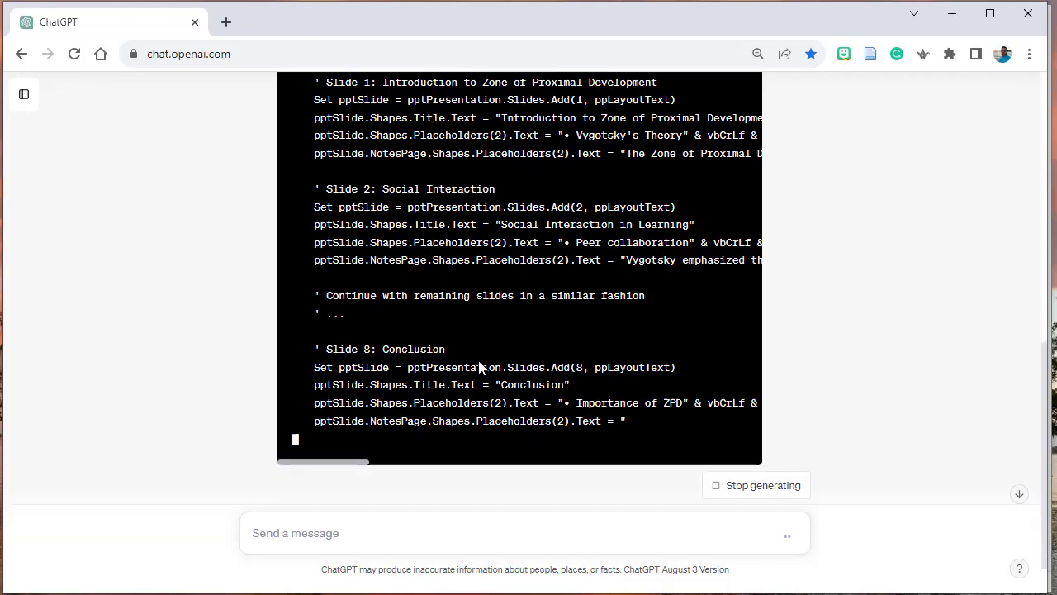
scroll(479, 363, "down", 1)
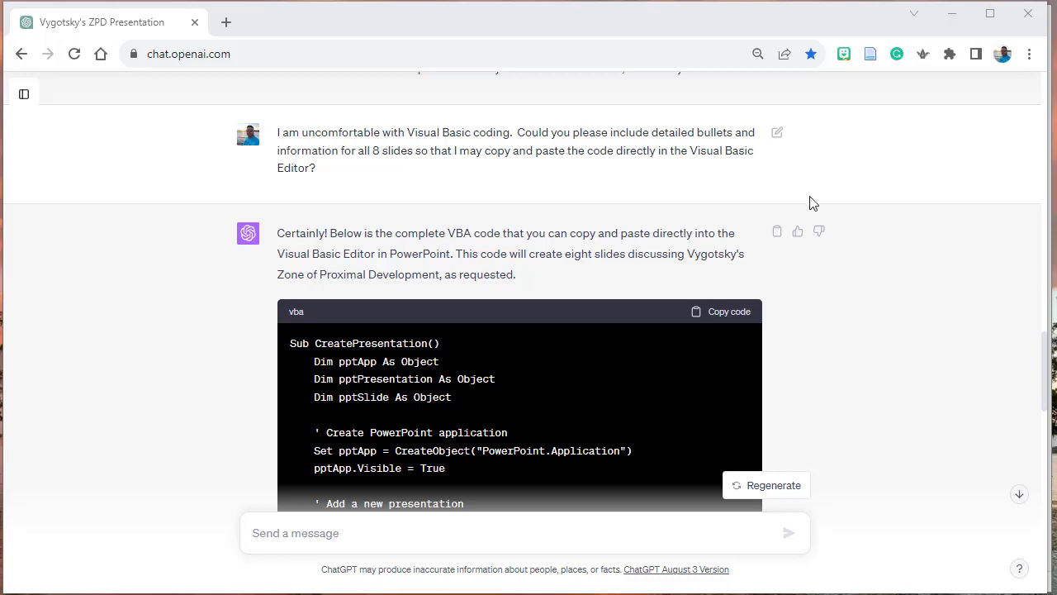
scroll(600, 288, "down", 5)
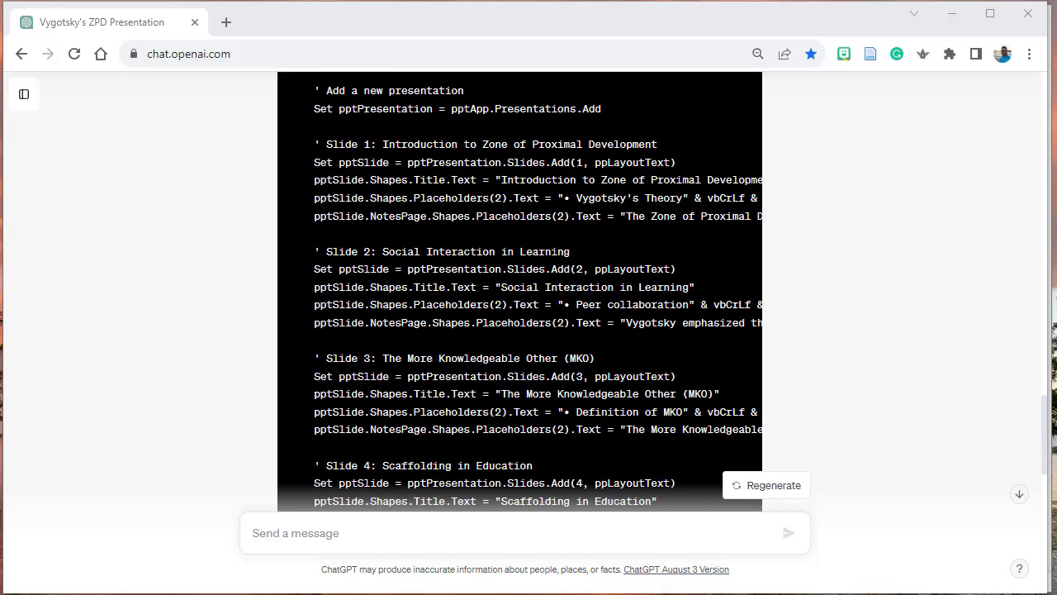
scroll(502, 216, "down", 4)
scroll(504, 225, "down", 7)
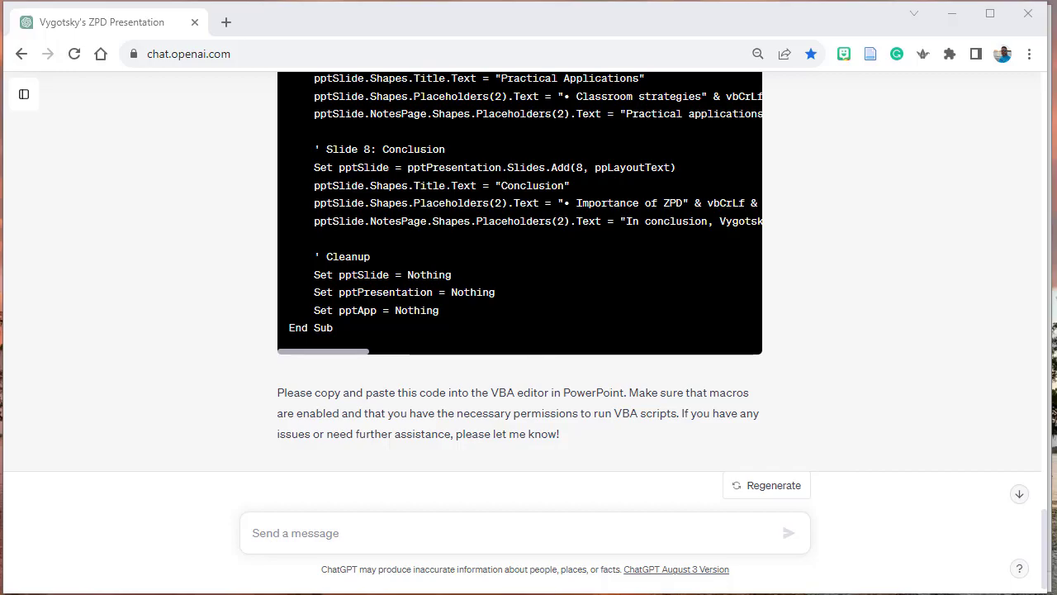
- Switch to PowerPoint, open the Visual Basic editor for the blank presentation and select its VBA project
key("alt+Tab")
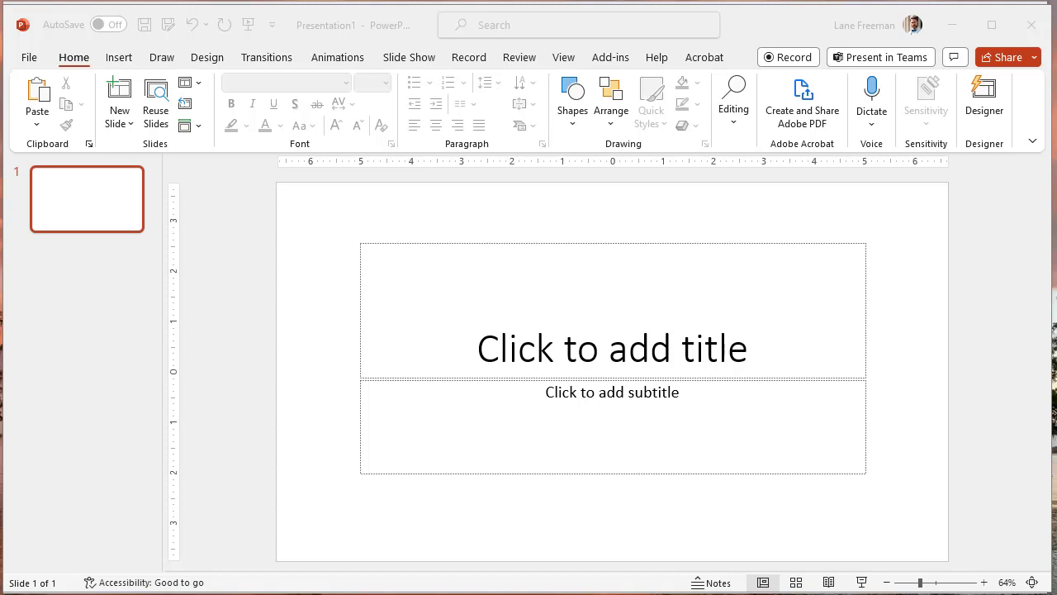
key("alt+F11")
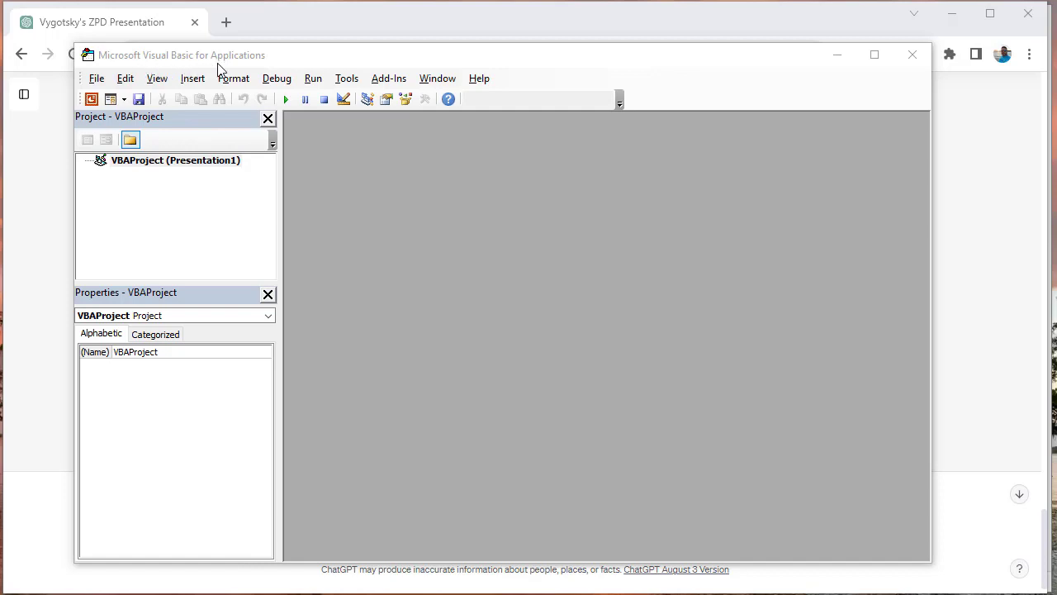
left_click(186, 161)
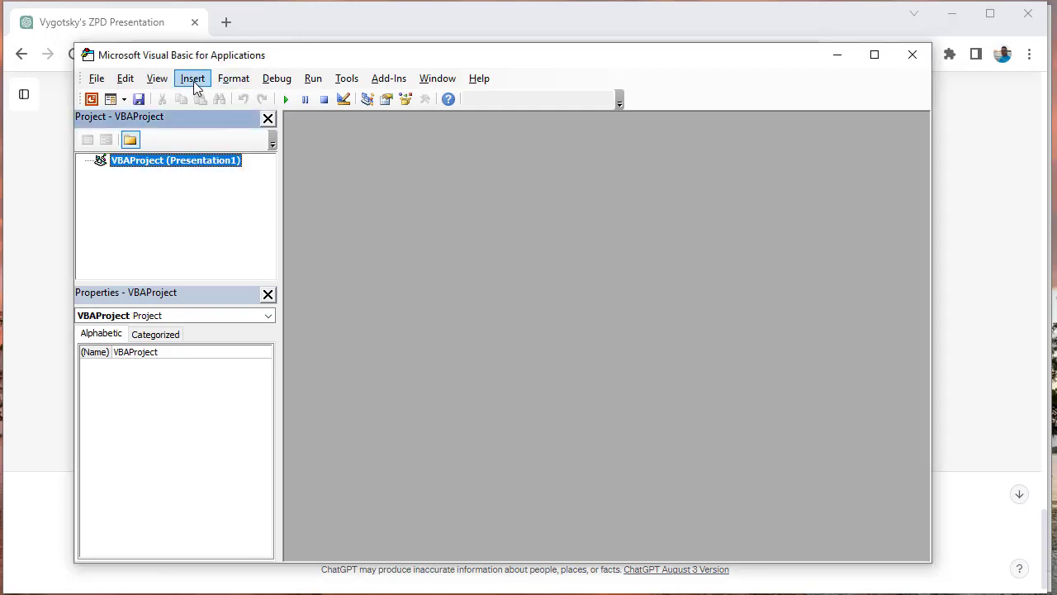
- Return to ChatGPT in the browser and copy the complete VBA code block for all eight slides
left_click(270, 23)
scroll(698, 247, "up", 15)
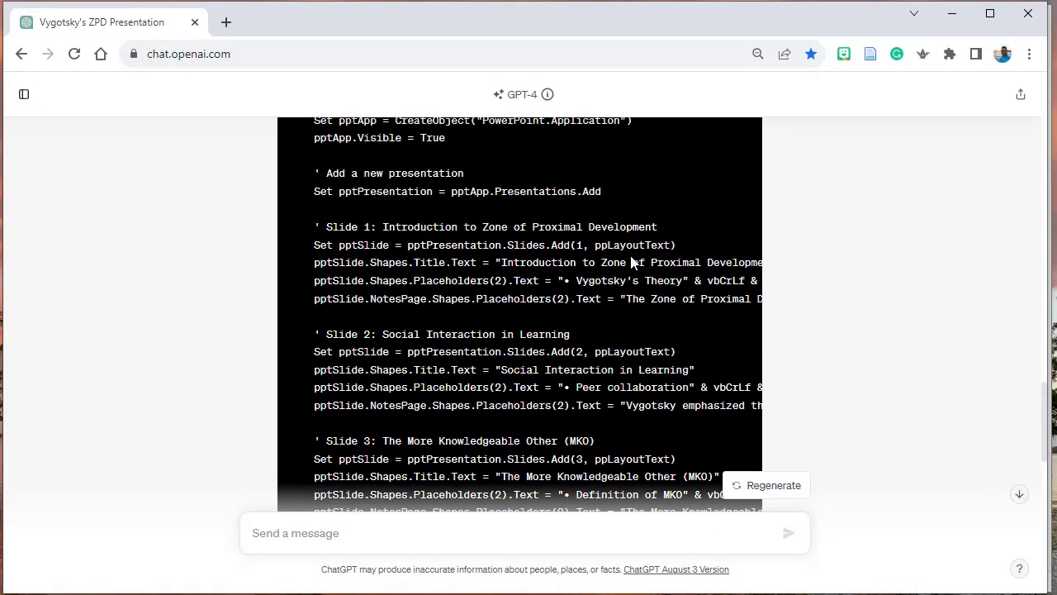
left_click(719, 312)
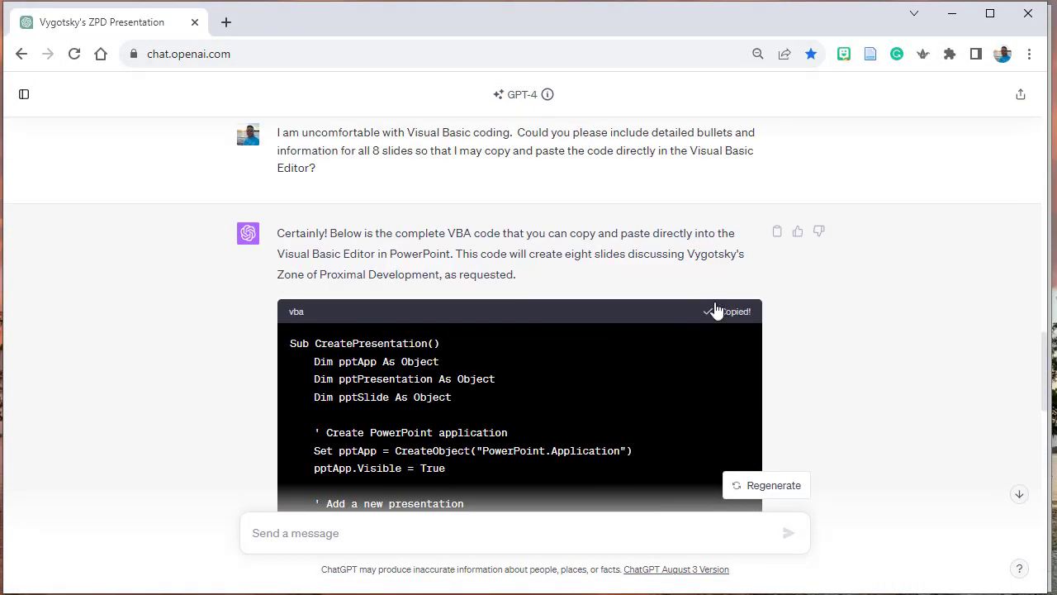
- Switch to the Visual Basic editor, insert a new module in the Presentation1 project and paste the copied code into it
key("alt+Tab")
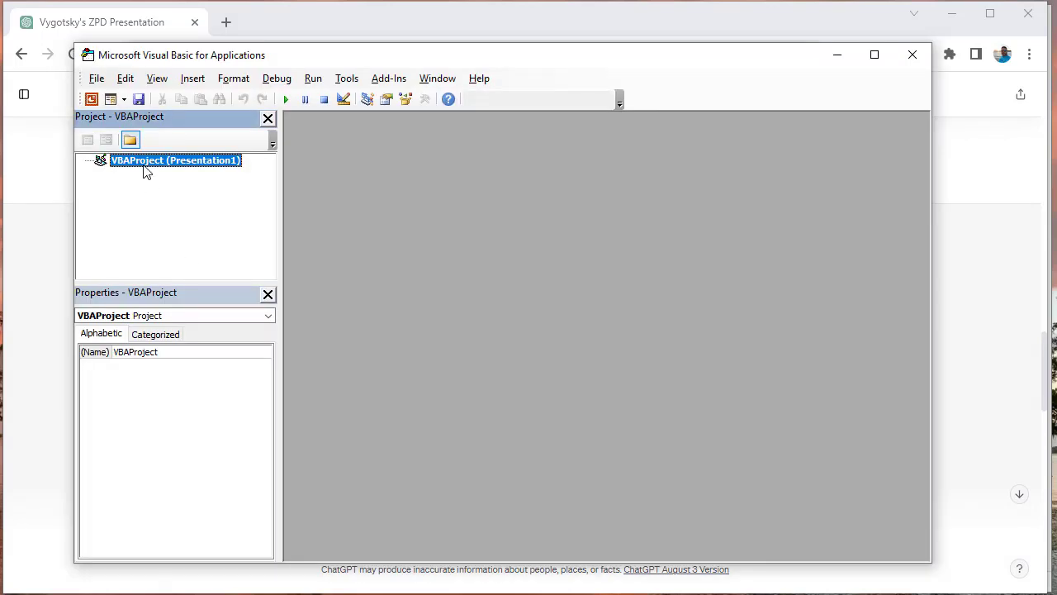
left_click(192, 79)
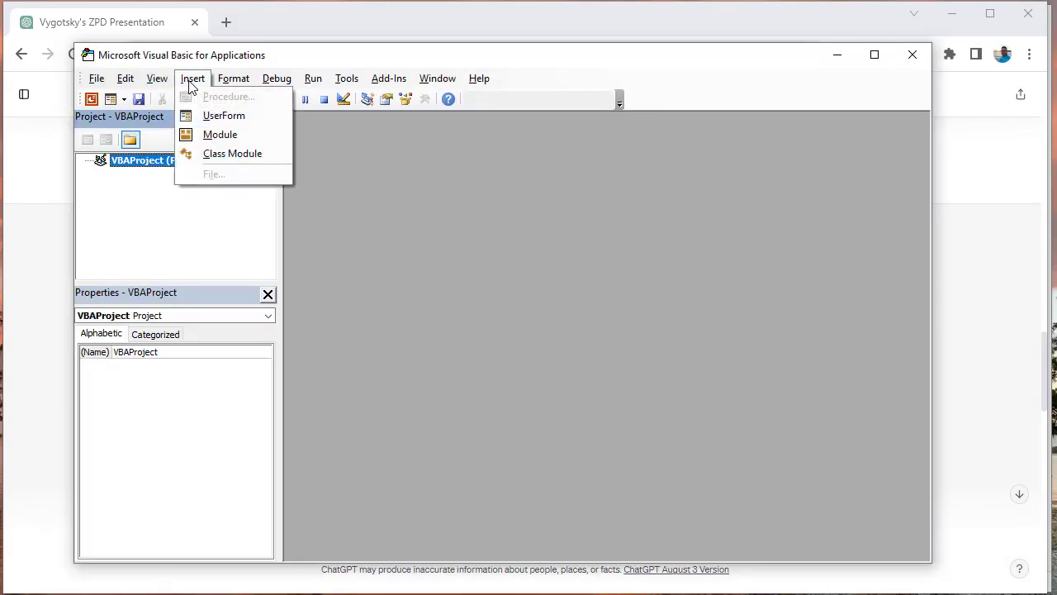
left_click(212, 135)
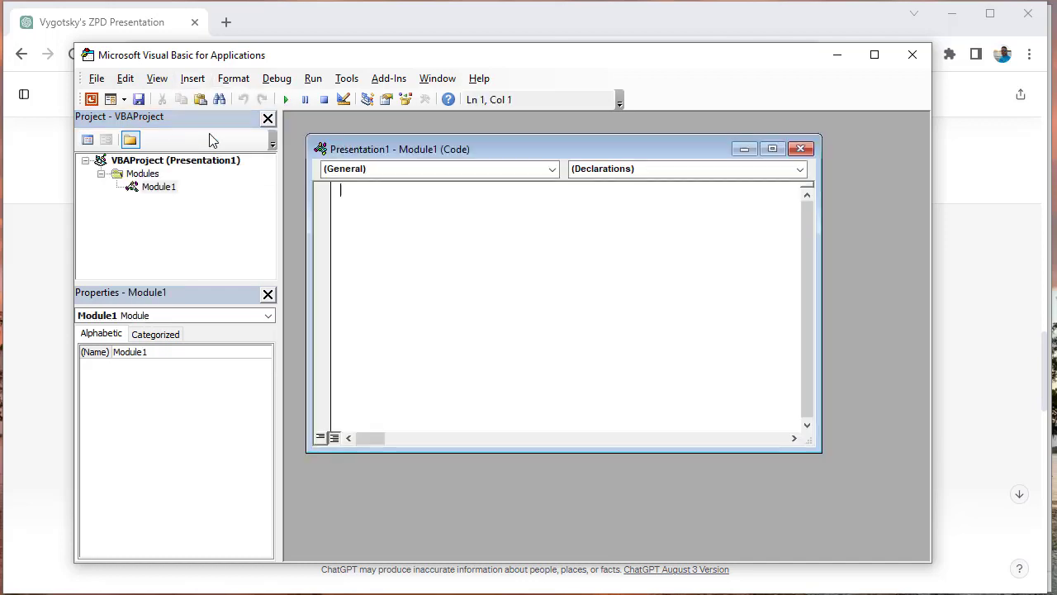
right_click(380, 208)
left_click(418, 257)
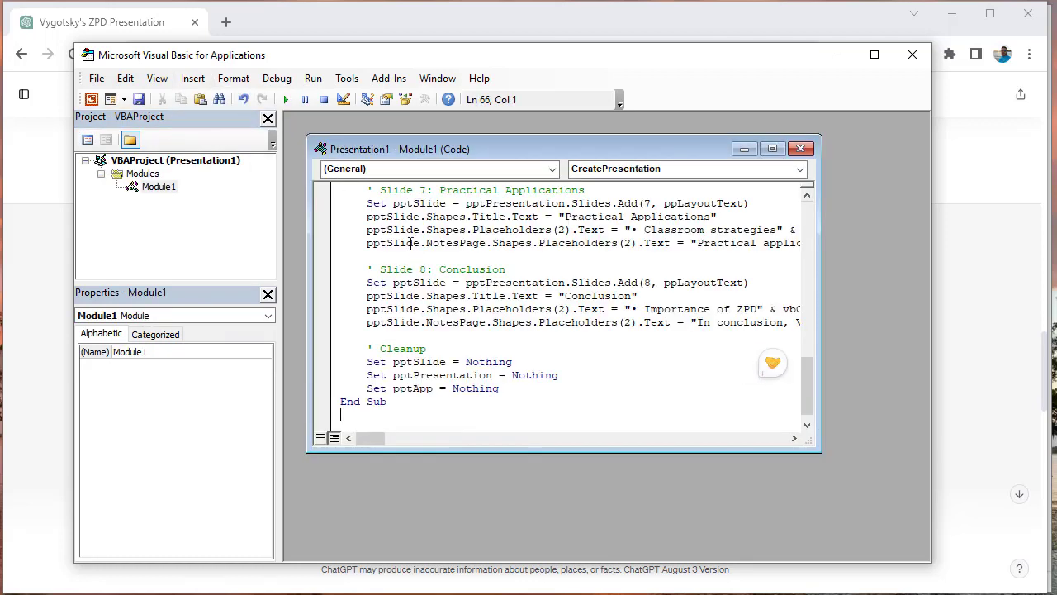
- Save the presentation as a PowerPoint Macro-Enabled Presentation named ZPD in the Documents folder
left_click(100, 80)
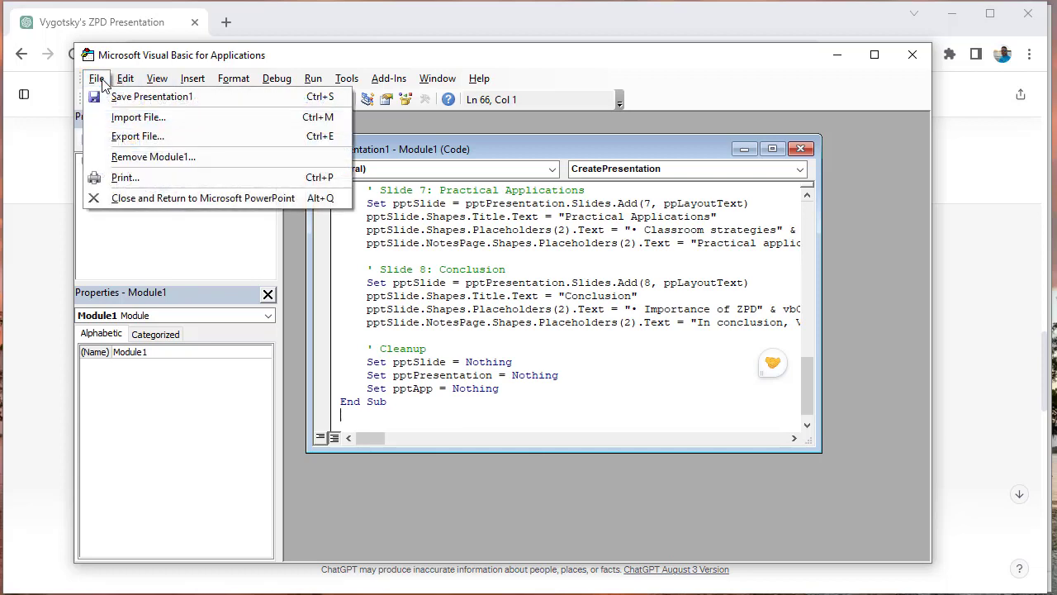
left_click(115, 96)
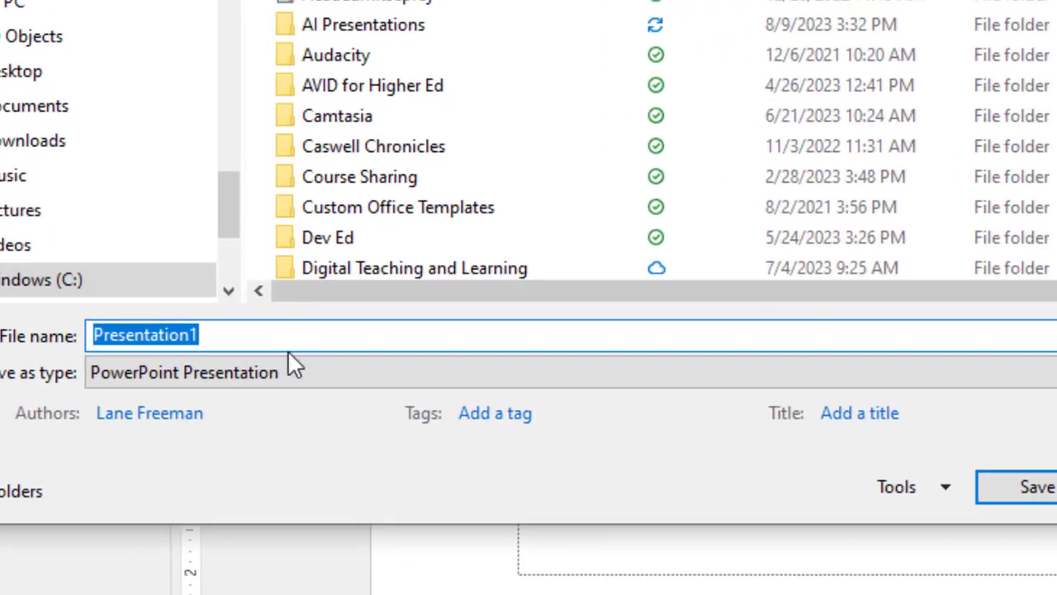
left_click(246, 361)
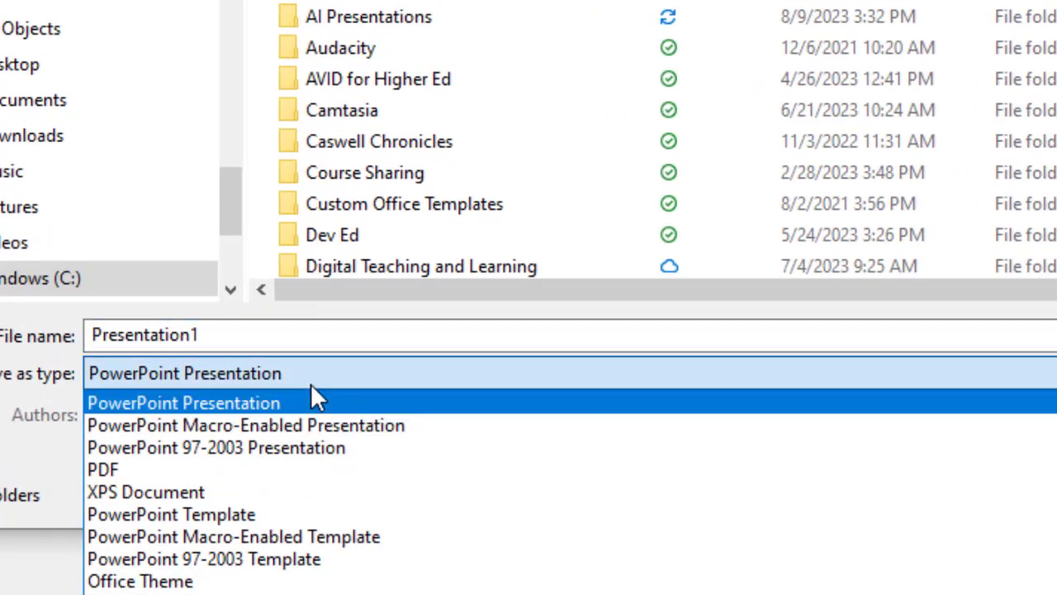
left_click(327, 437)
double_click(272, 336)
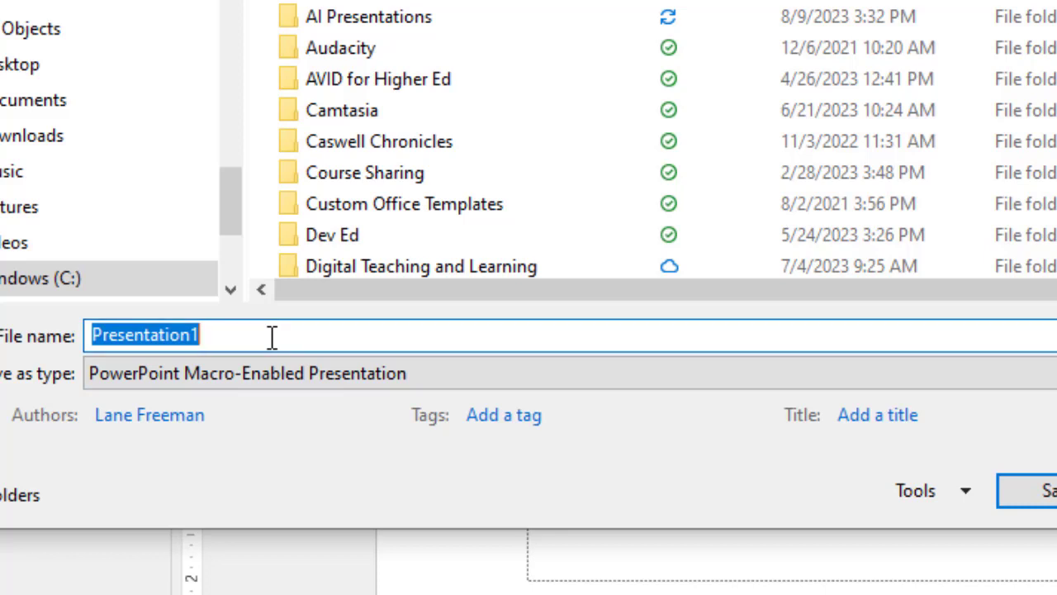
type("ZPD")
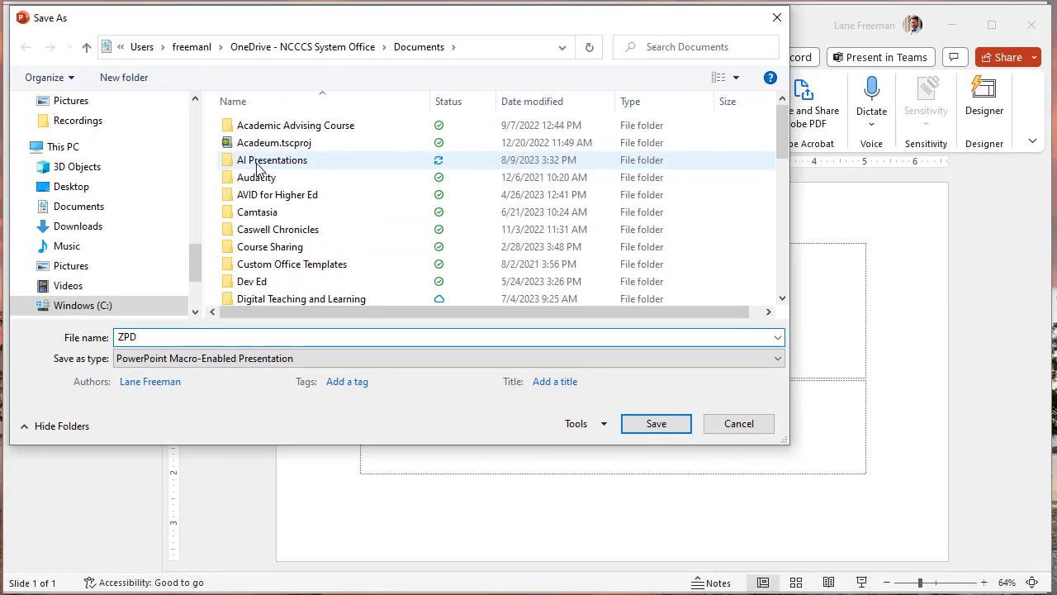
left_click(639, 423)
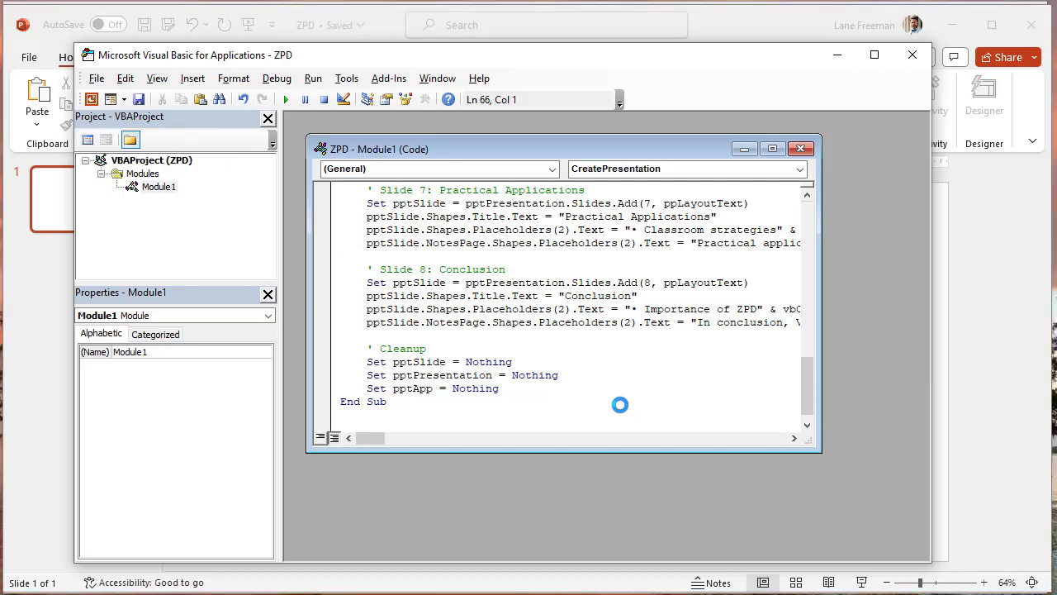
- Run the CreatePresentation macro from the ZPD module
left_click(312, 79)
left_click(316, 96)
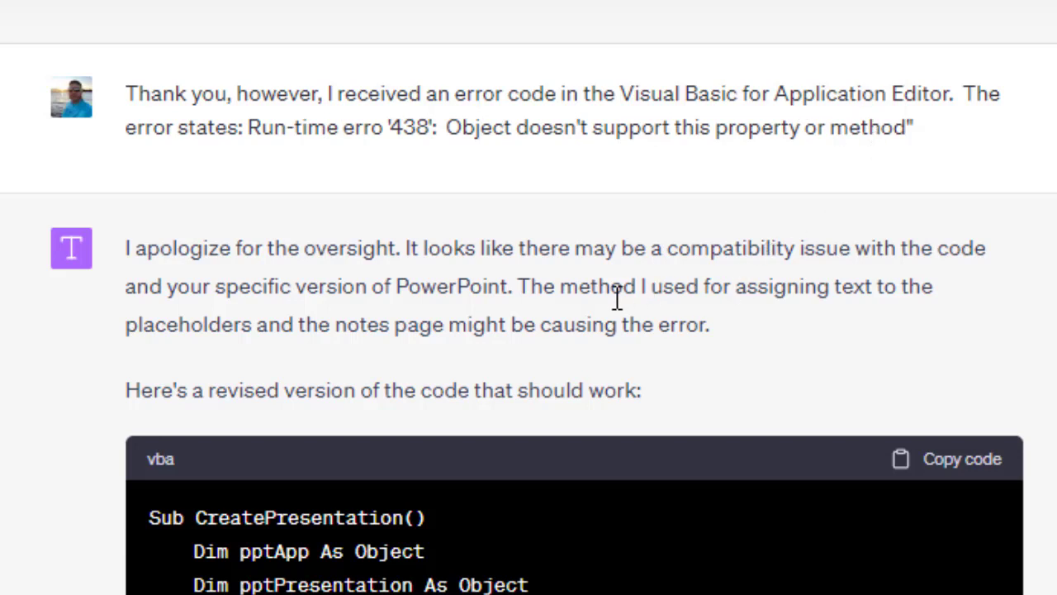
- Read ChatGPT's reply about run-time error 438 and look over its revised VBA code
scroll(449, 300, "down", 2)
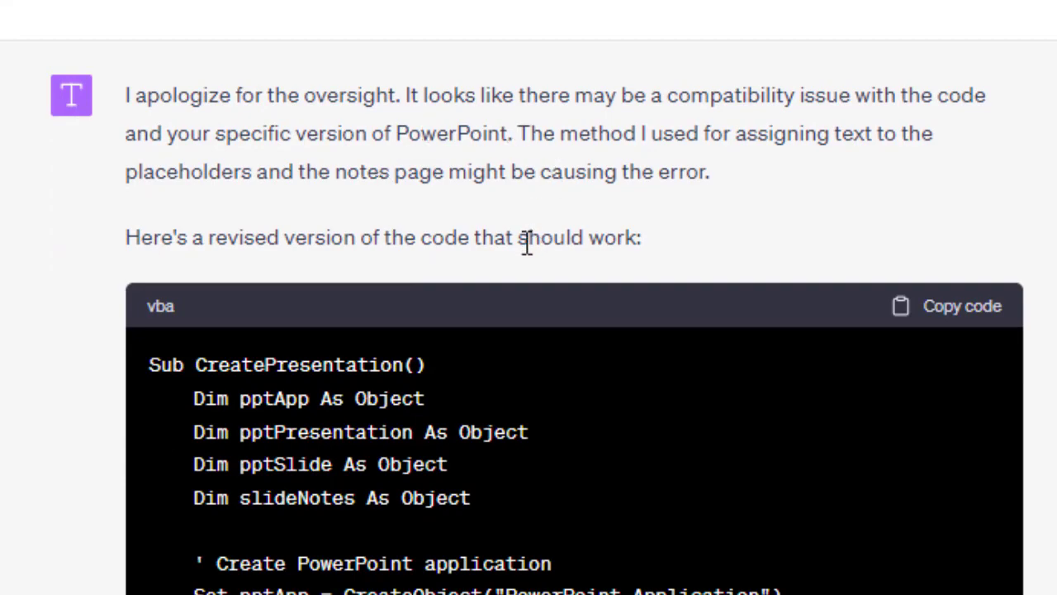
scroll(527, 245, "down", 2)
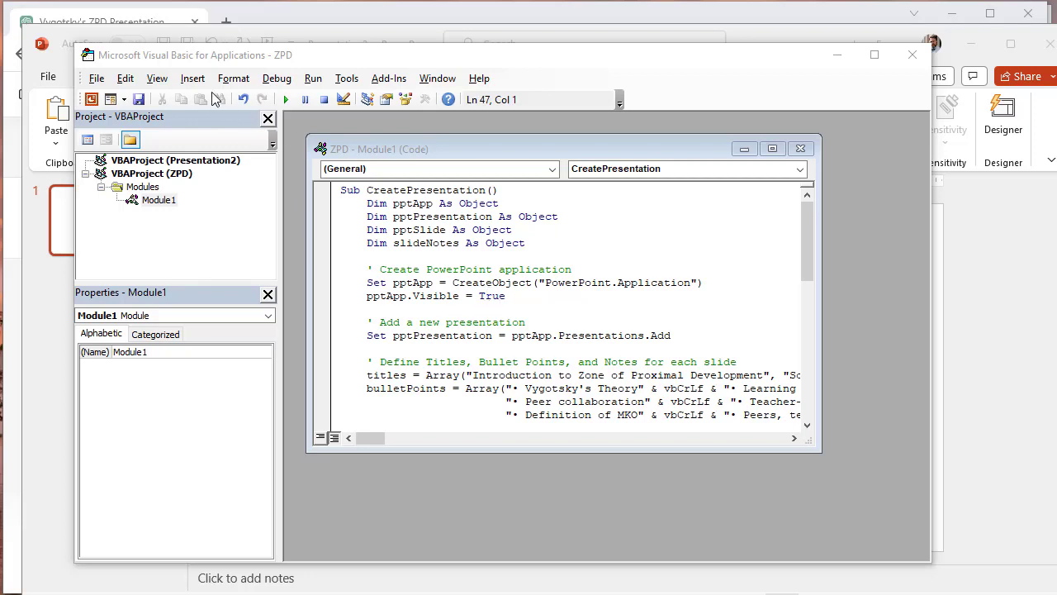
- Save the ZPD project containing the revised code and run its CreatePresentation macro
left_click(101, 78)
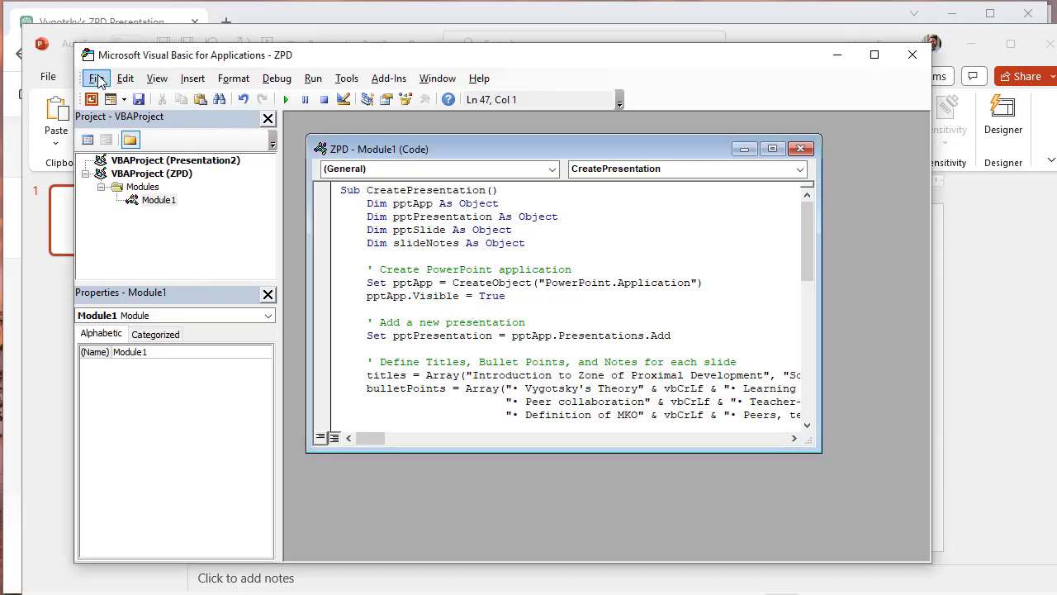
left_click(101, 78)
left_click(122, 94)
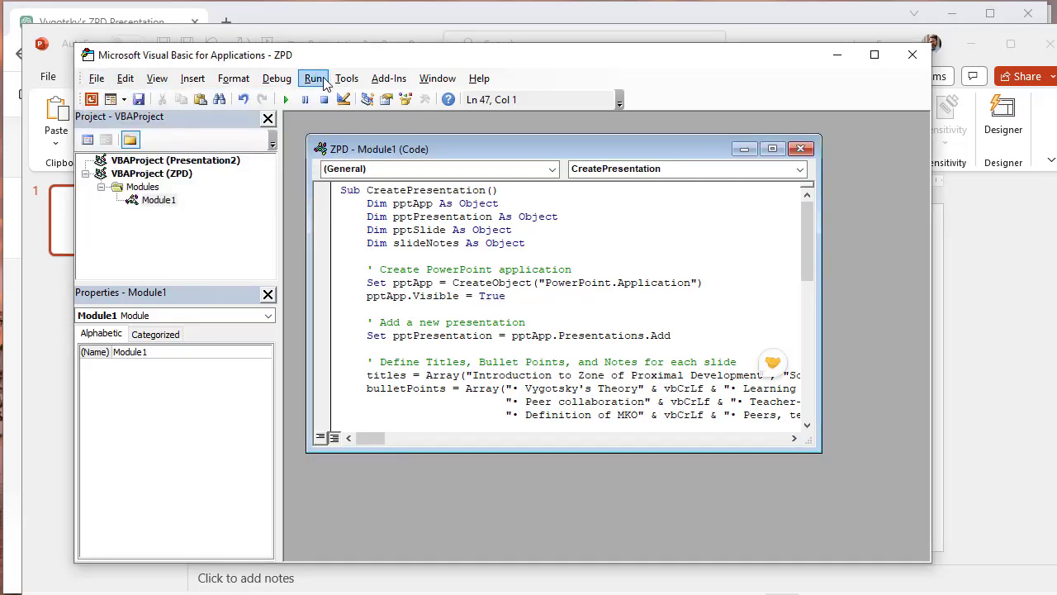
left_click(315, 79)
left_click(368, 97)
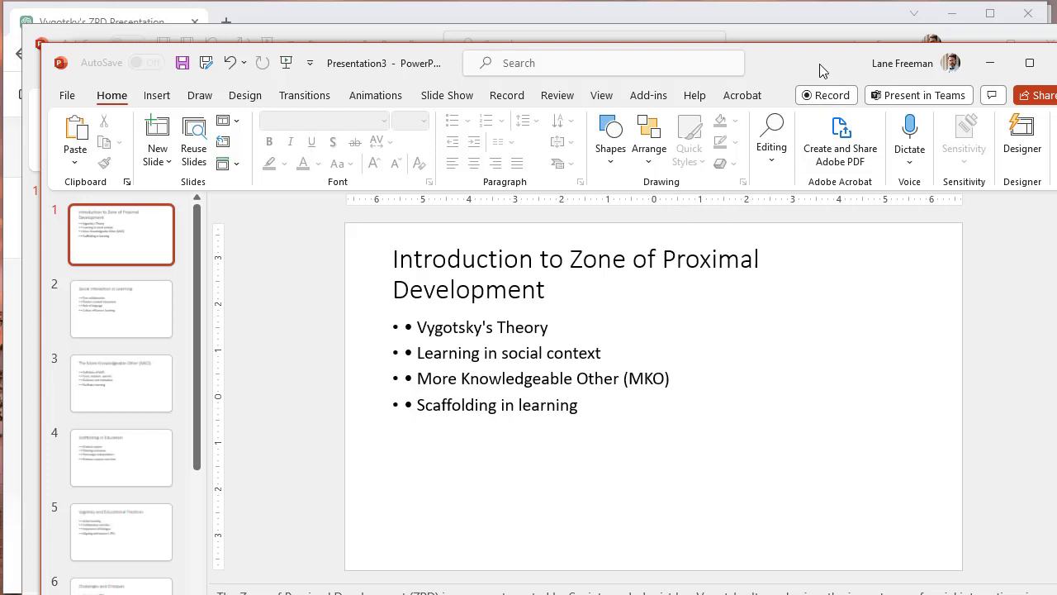
- View slides 2 and 3 of the generated presentation and enlarge the notes pane to read the speaker notes
left_click_drag(820, 63, 791, 32)
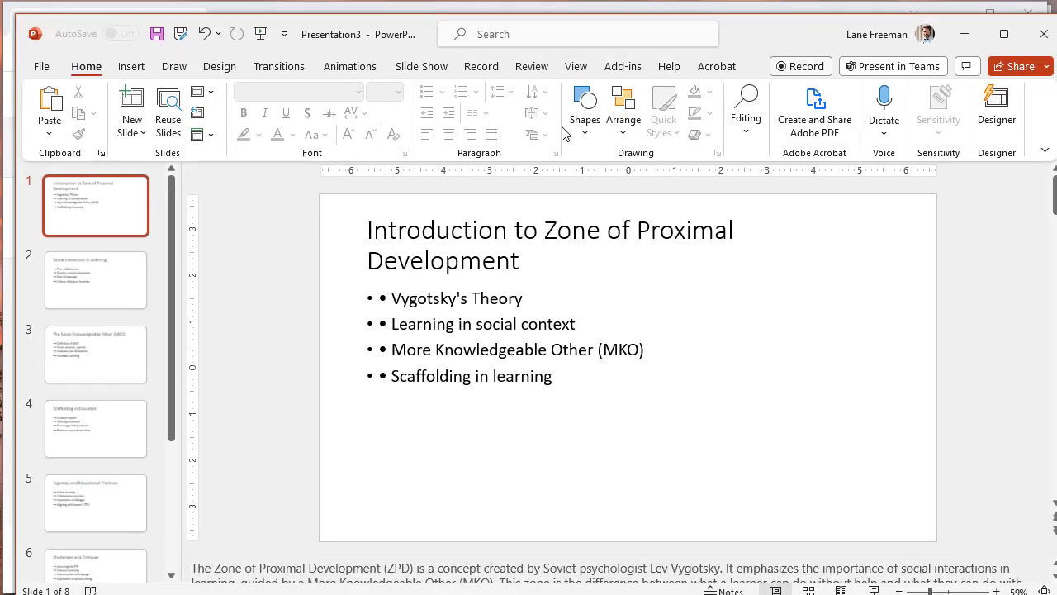
left_click(128, 273)
left_click(140, 334)
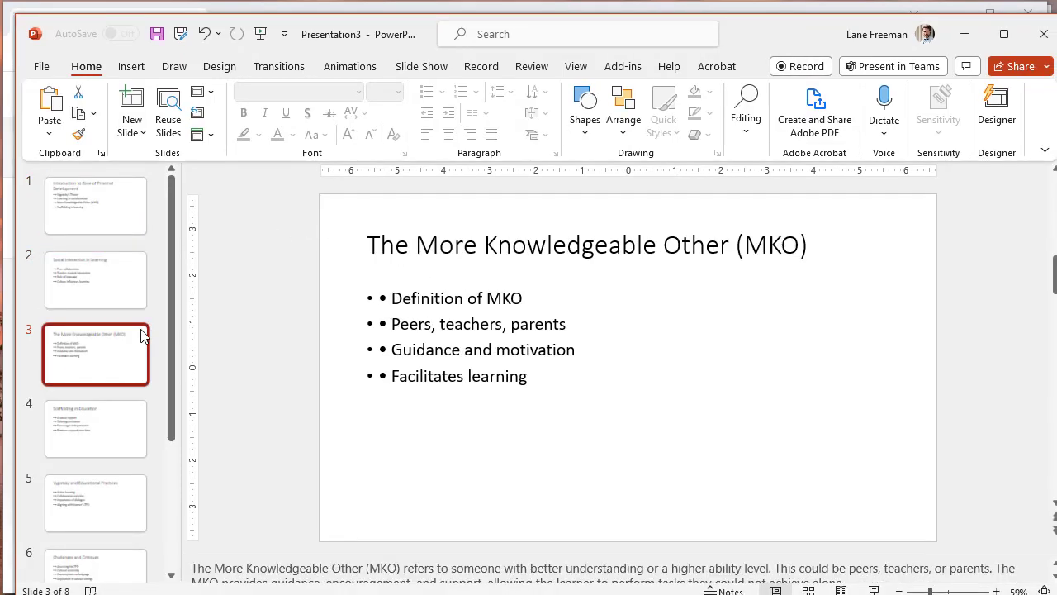
left_click_drag(284, 553, 285, 516)
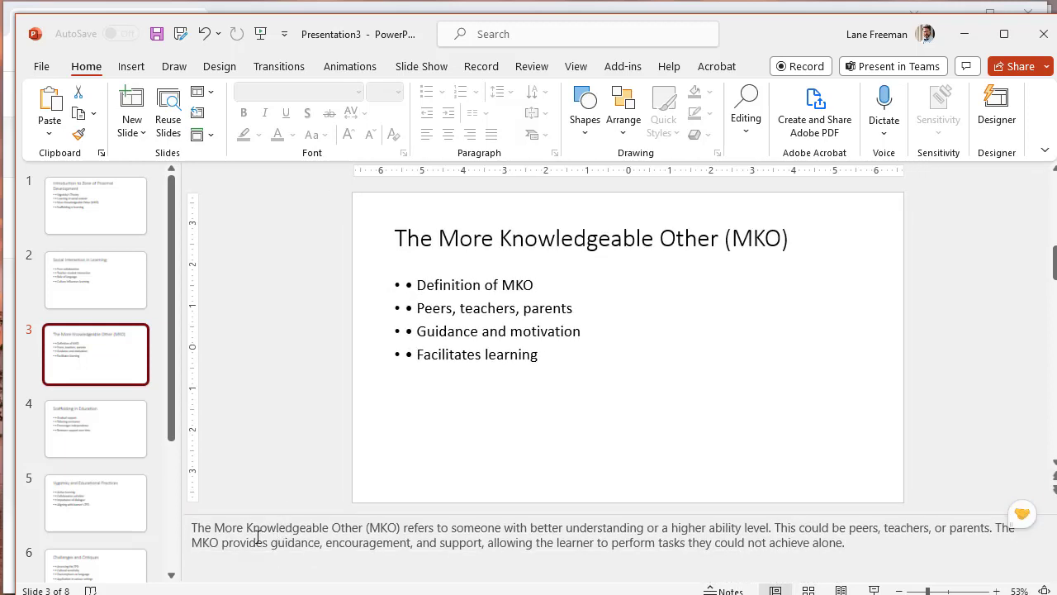